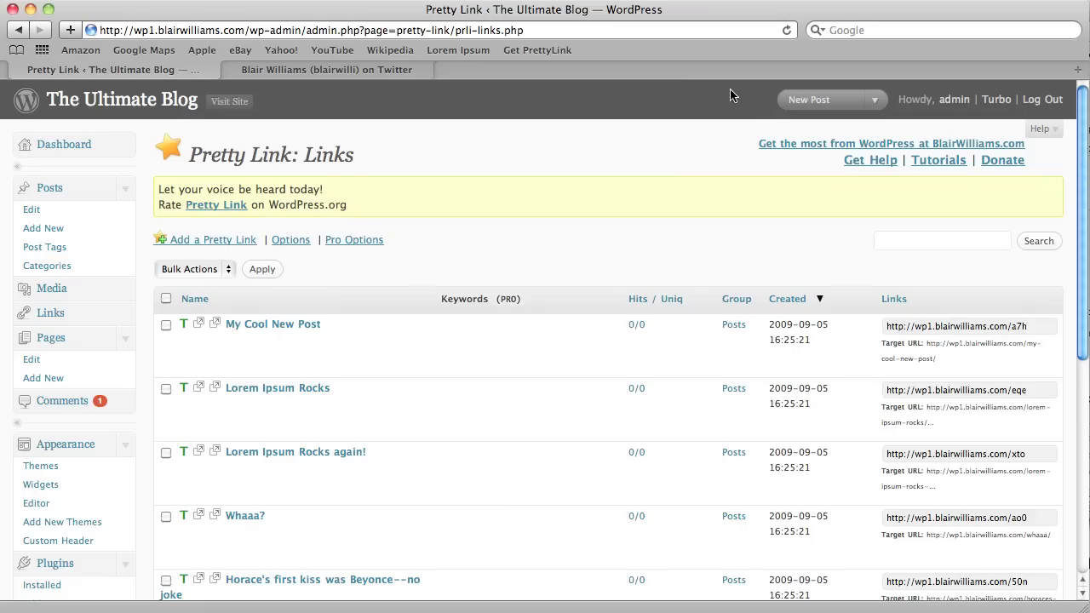
# - Scroll down the Pretty Link links list toward the sidebar menu
pyautogui.scroll(-10, 481, 242)
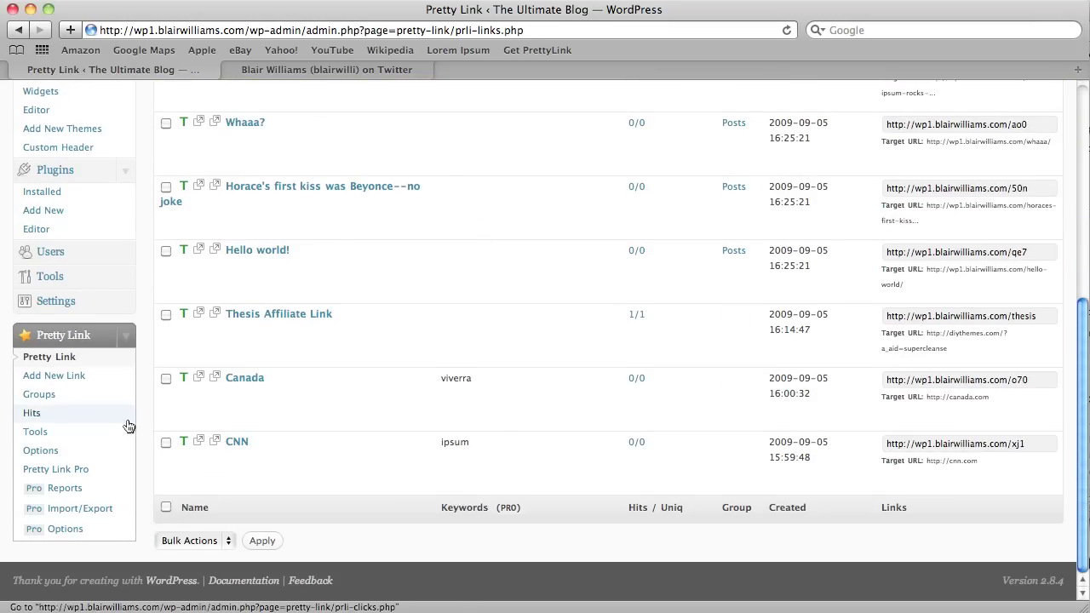
# - In Pretty Link Pro Options, enter your own Twitter username and password under Twitter Options
pyautogui.click(72, 533)
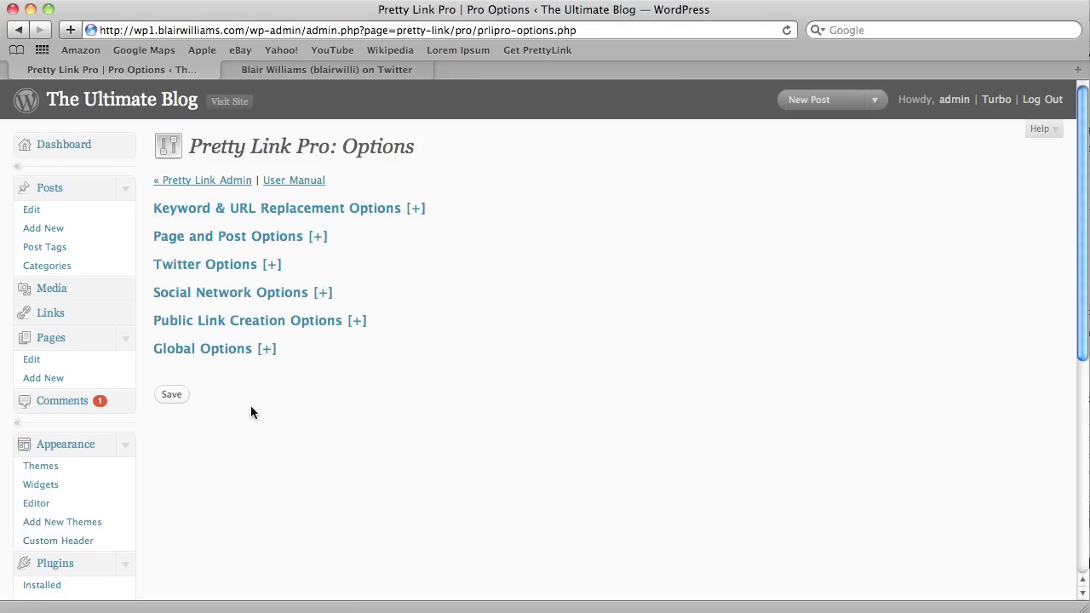
pyautogui.click(236, 273)
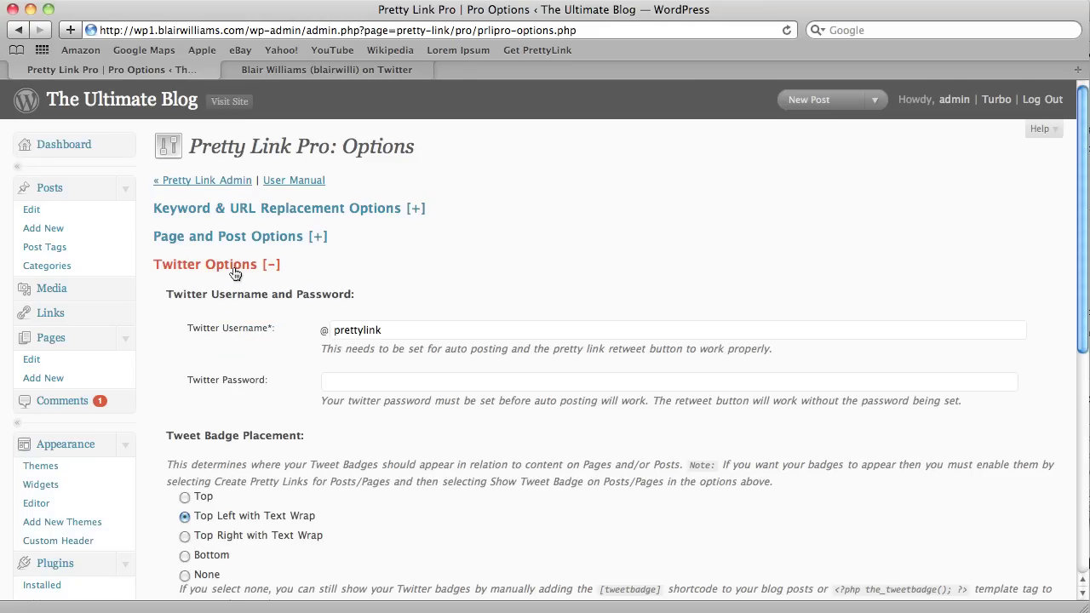
pyautogui.scroll(-3, 212, 342)
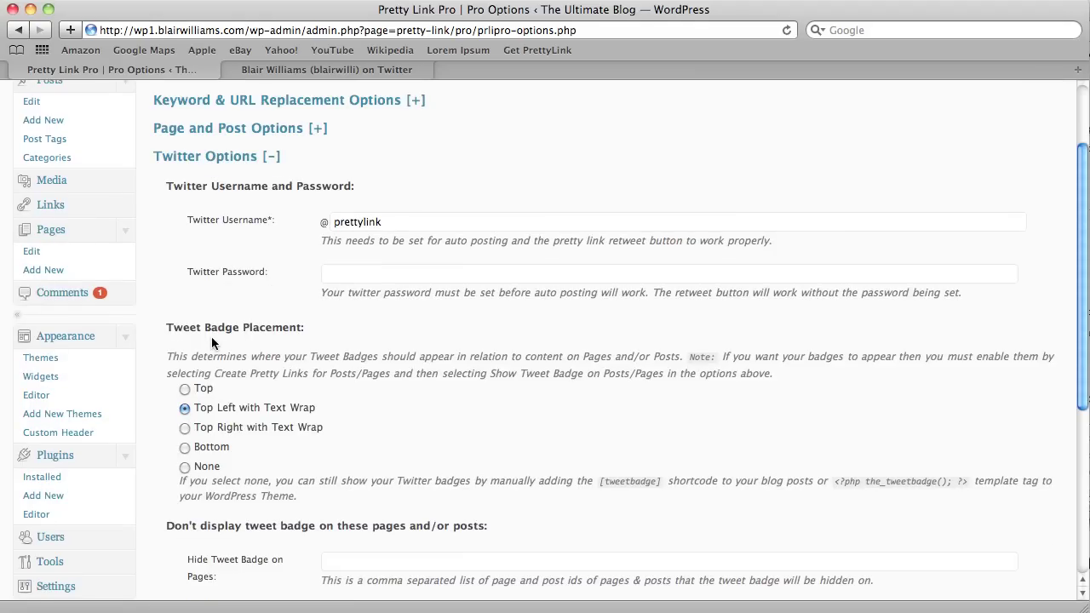
pyautogui.doubleClick(360, 224)
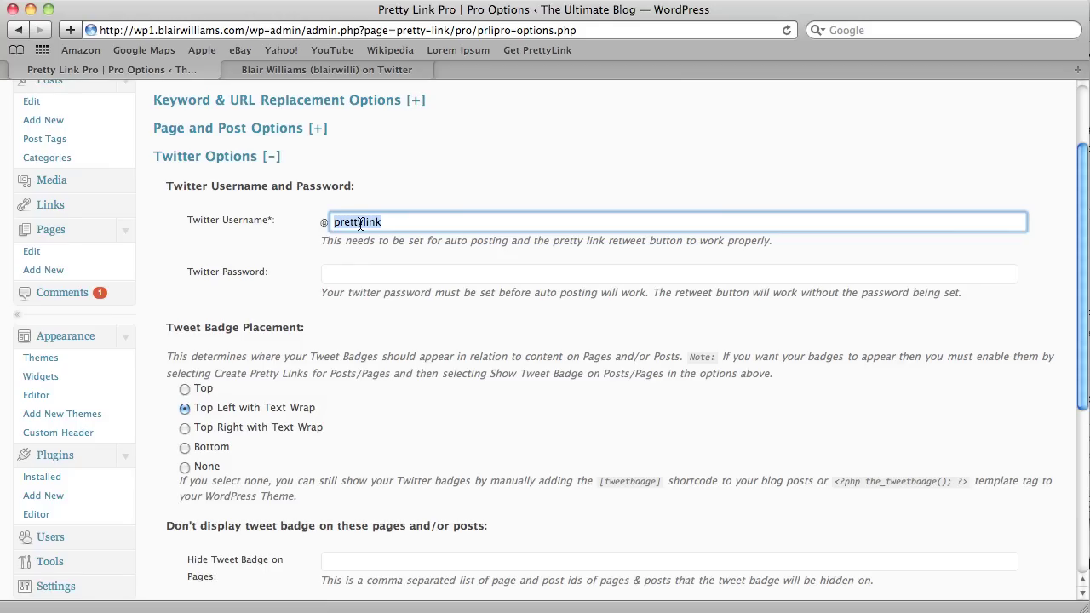
pyautogui.write('blairwi')
pyautogui.write('lli')
pyautogui.press('Tab')
pyautogui.write('•')
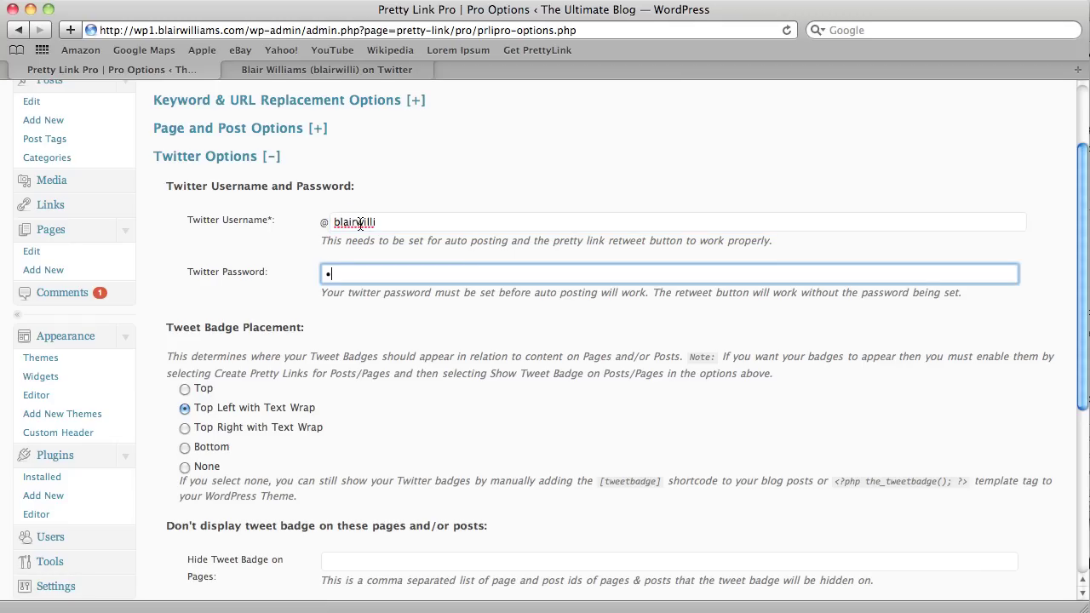
pyautogui.write('•••••••')
pyautogui.scroll(-4, 339, 363)
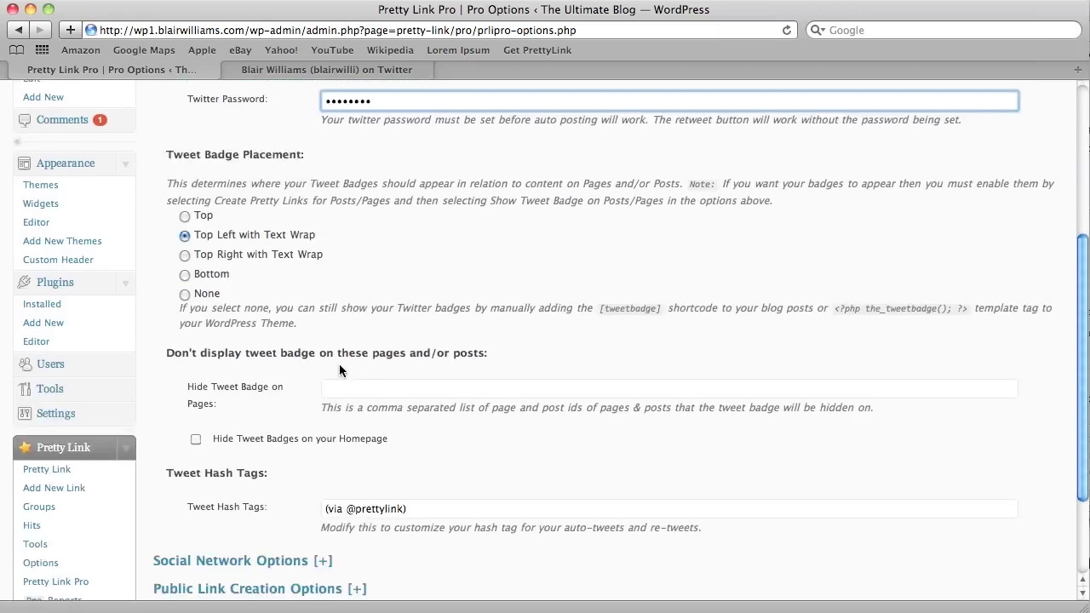
pyautogui.scroll(-3, 339, 363)
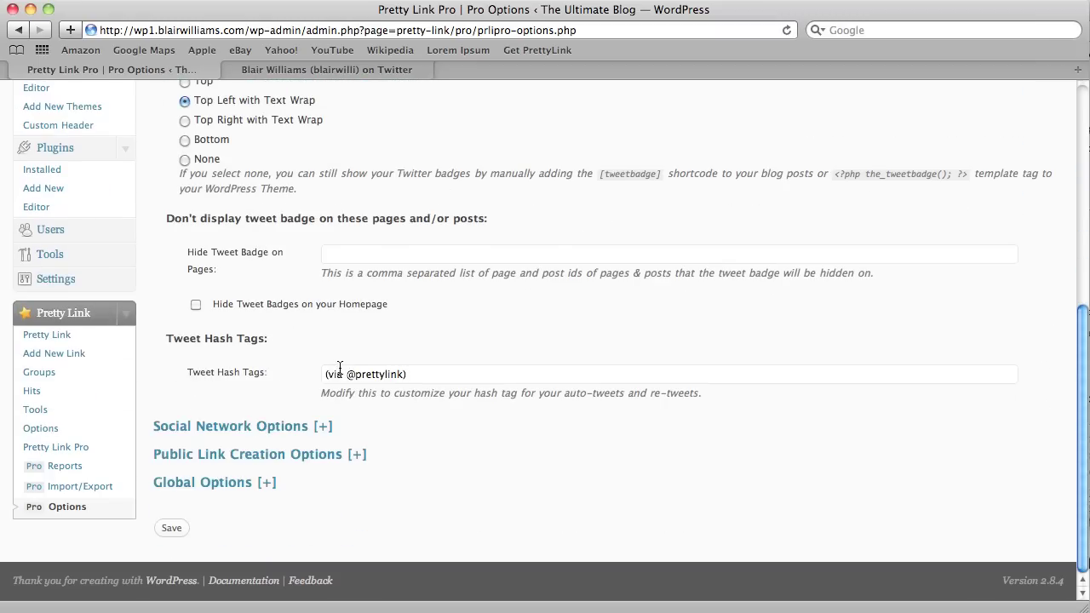
# - Save the Twitter account, enable 'Automatically post to Twitter when a Post is published', and save
pyautogui.click(178, 531)
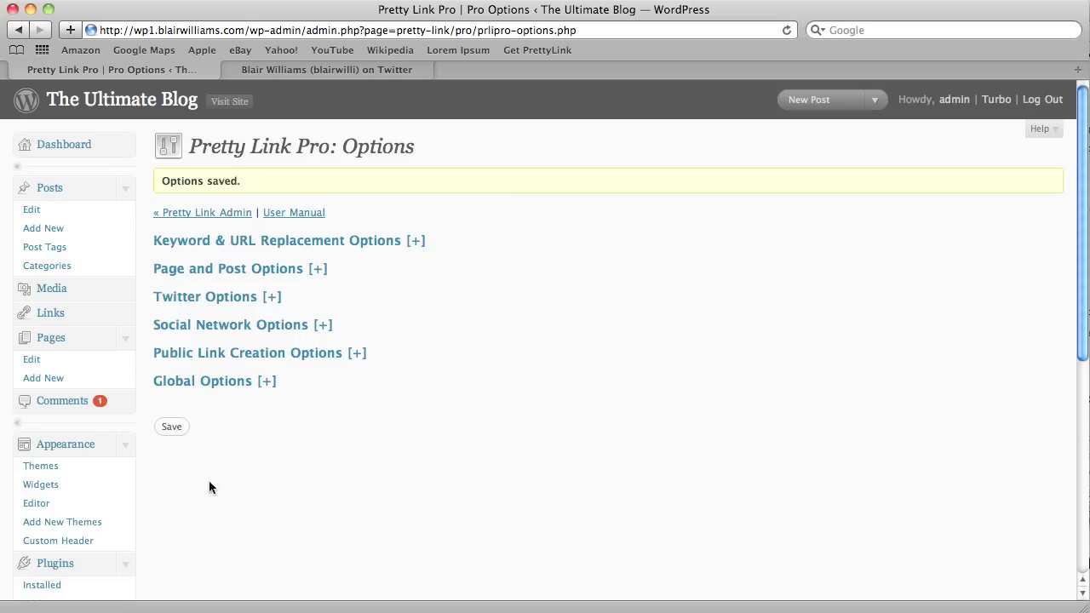
pyautogui.click(226, 272)
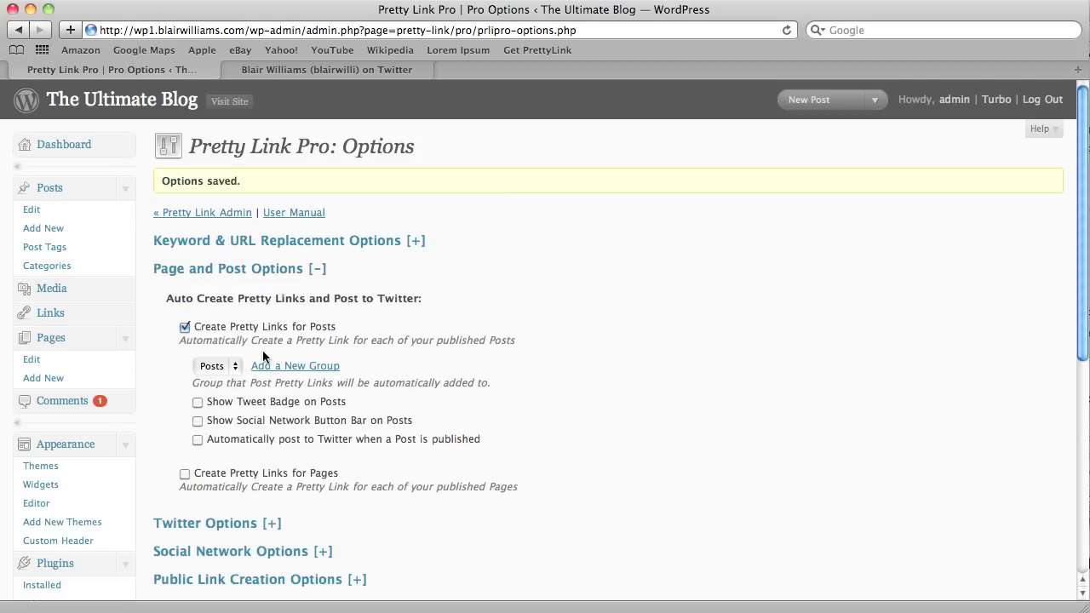
pyautogui.scroll(-2, 255, 351)
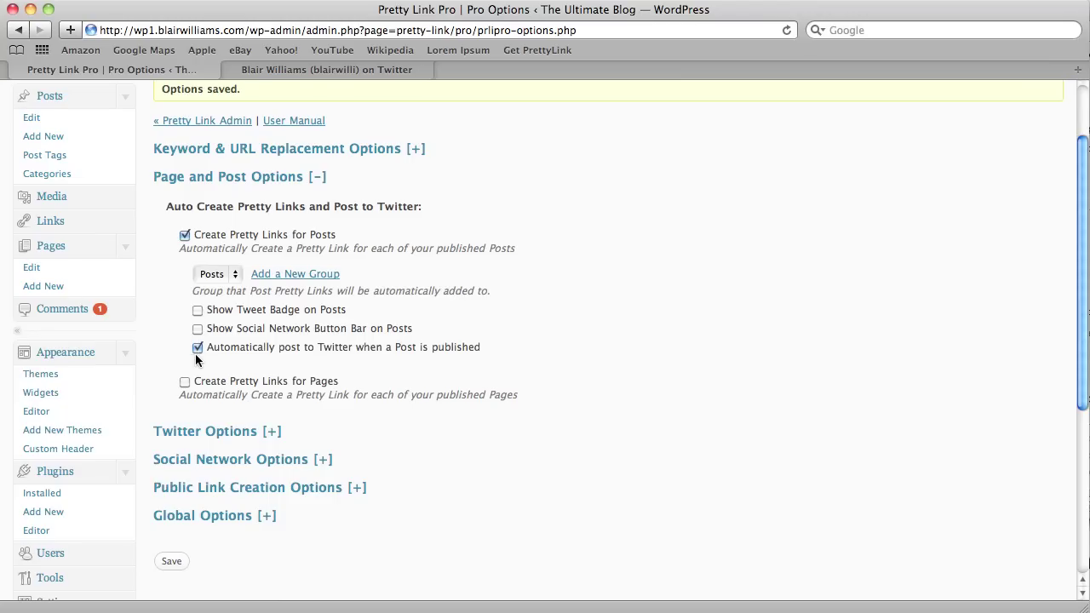
pyautogui.click(184, 382)
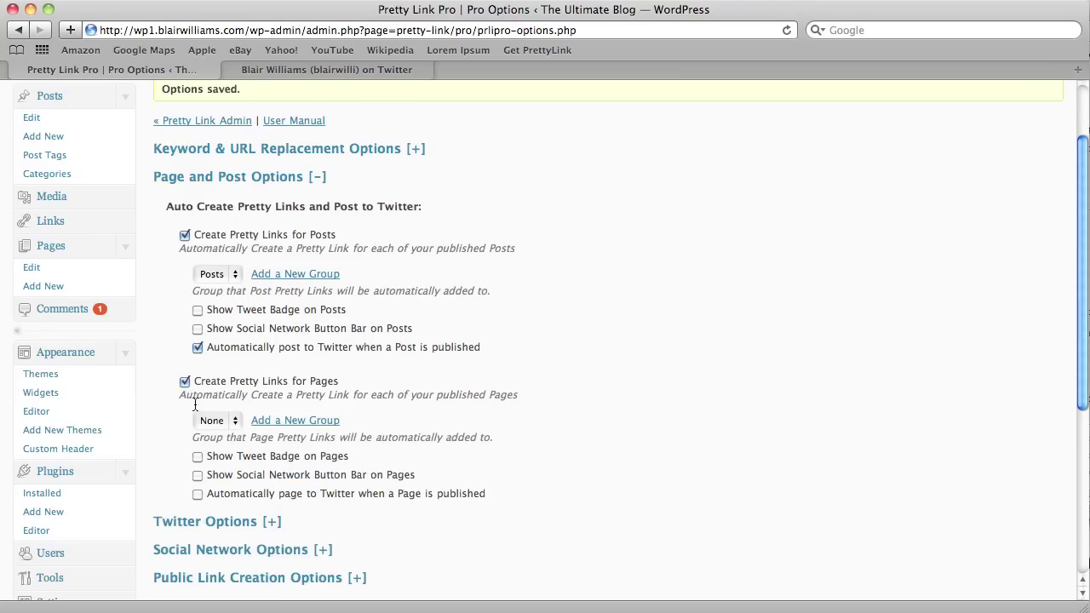
pyautogui.click(184, 382)
pyautogui.scroll(-5, 313, 413)
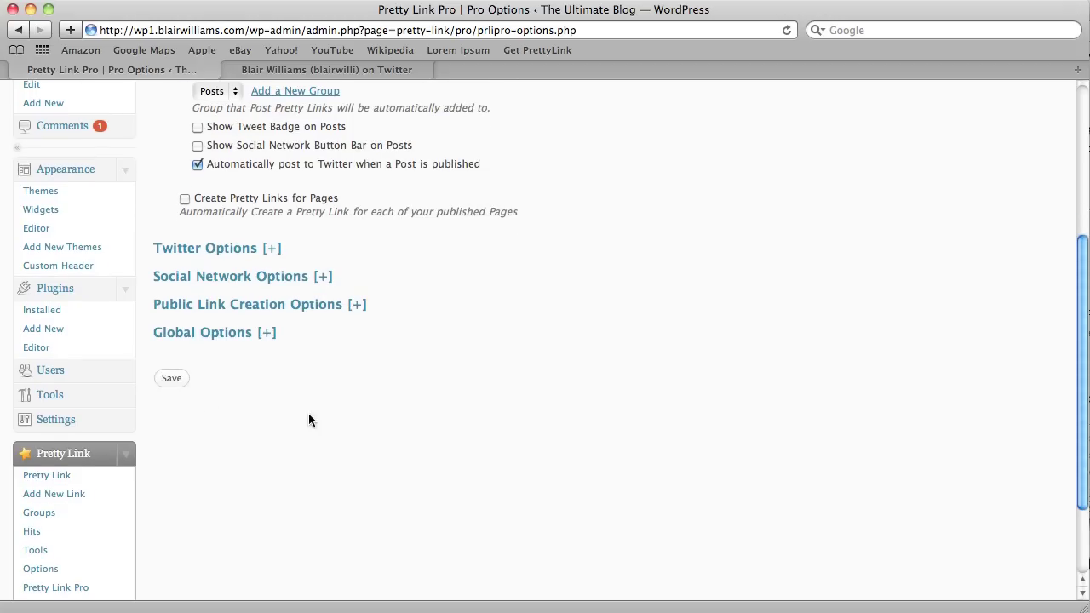
pyautogui.click(170, 379)
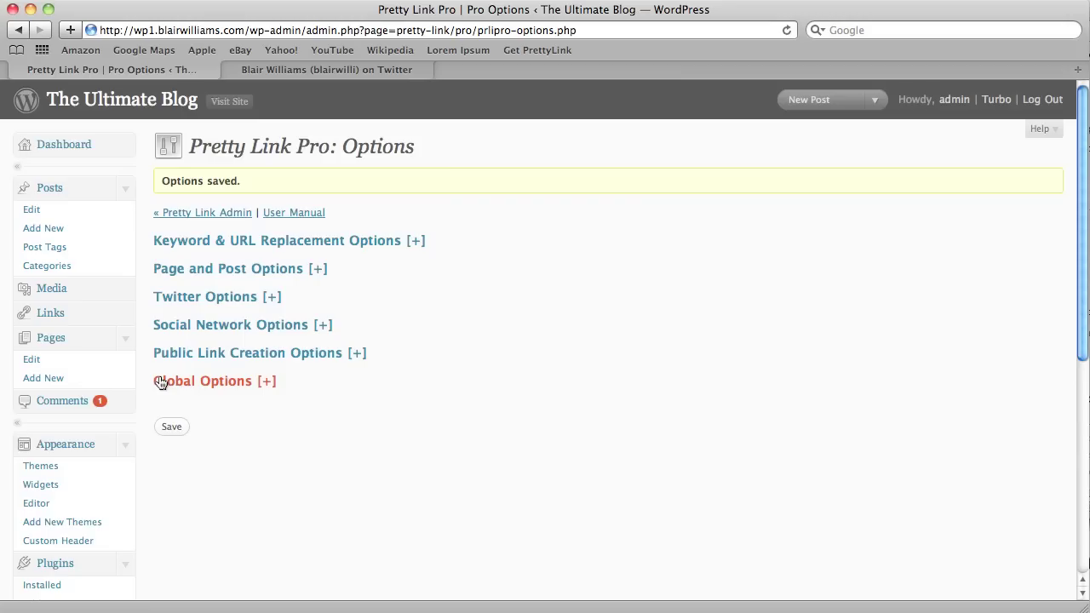
# - Create a new post titled 'A new, cool blog post' and paste lorem ipsum into the body
pyautogui.click(56, 232)
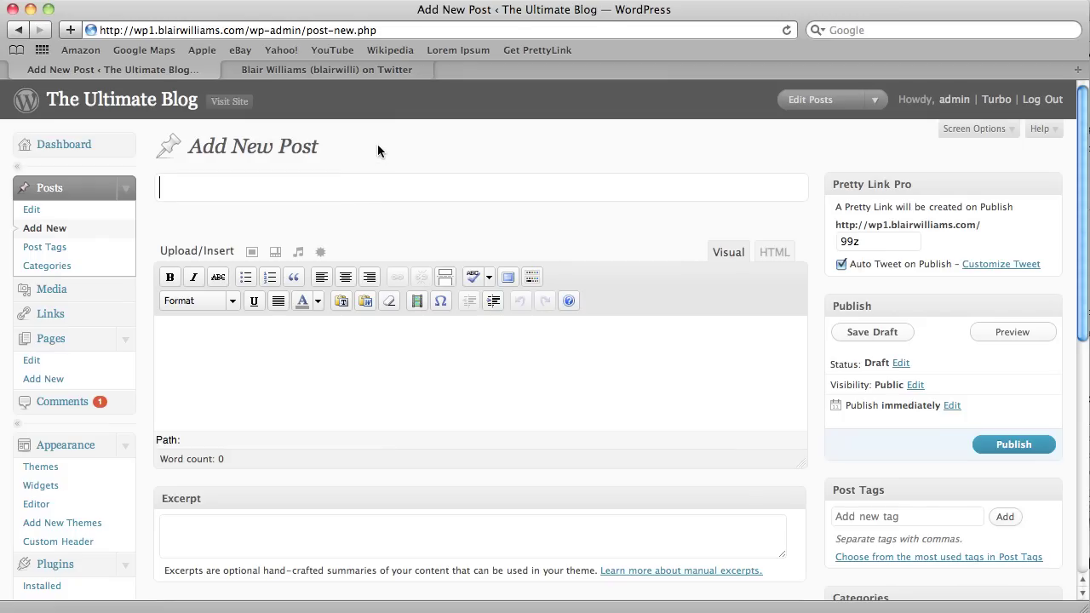
pyautogui.write('A new, co')
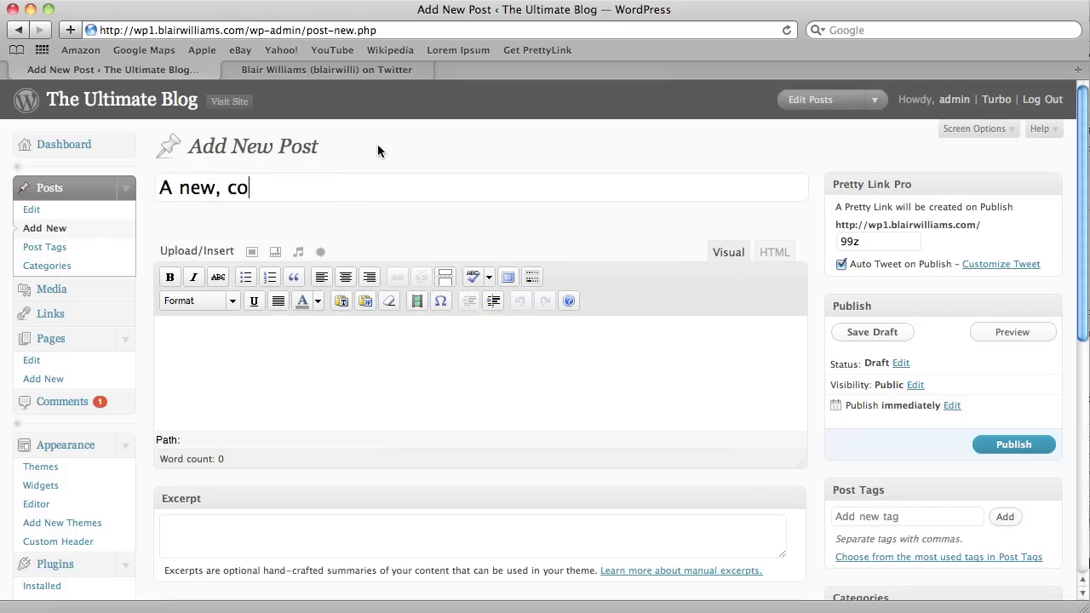
pyautogui.write('ol ')
pyautogui.write('blog post')
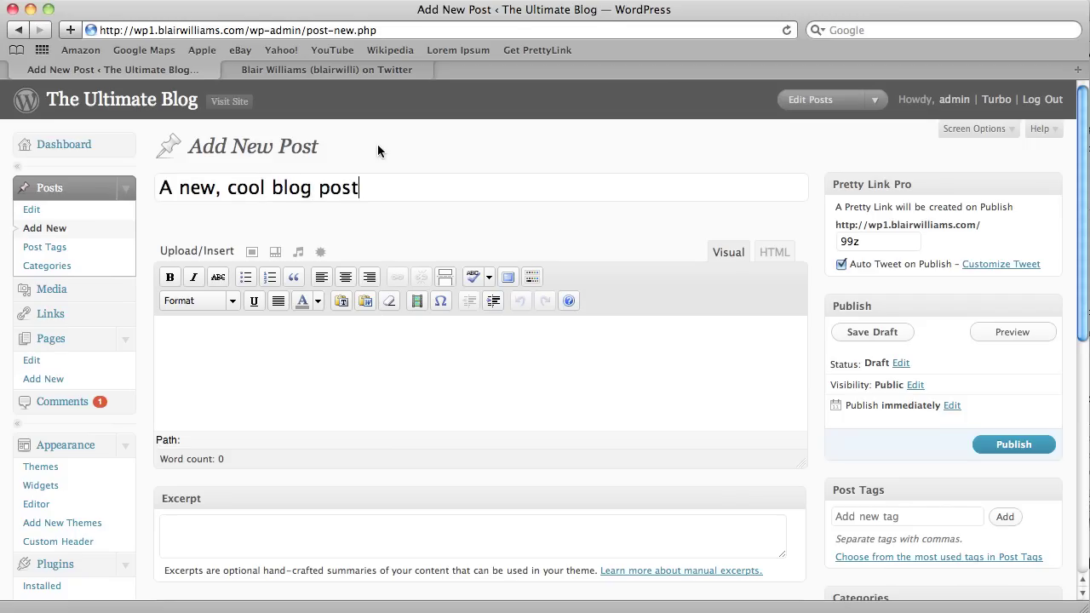
pyautogui.press('Tab')
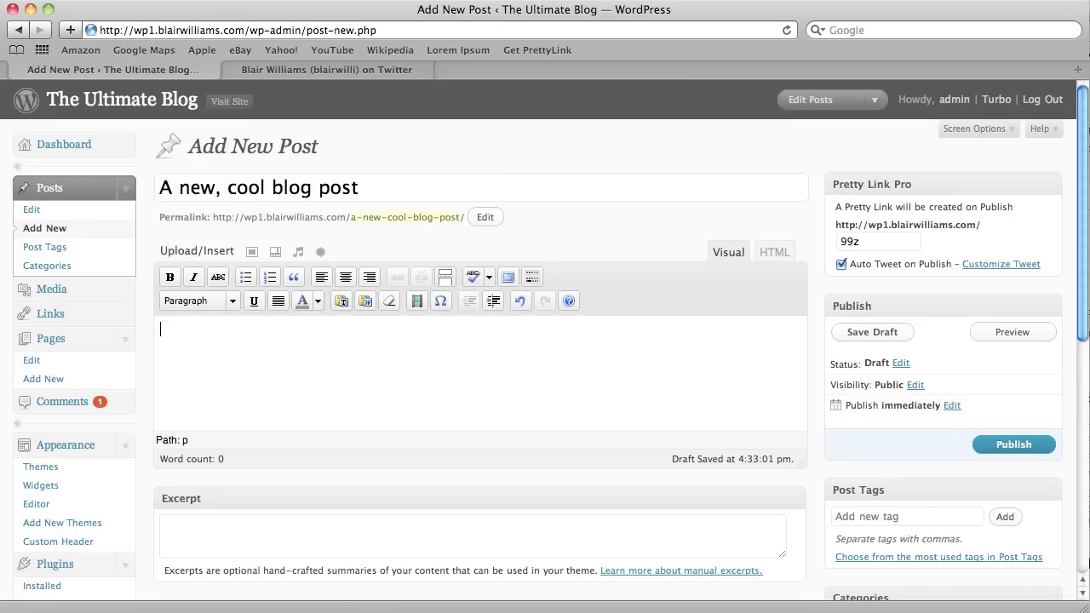
pyautogui.click(406, 411)
pyautogui.hotkey('ctrl', 'v')
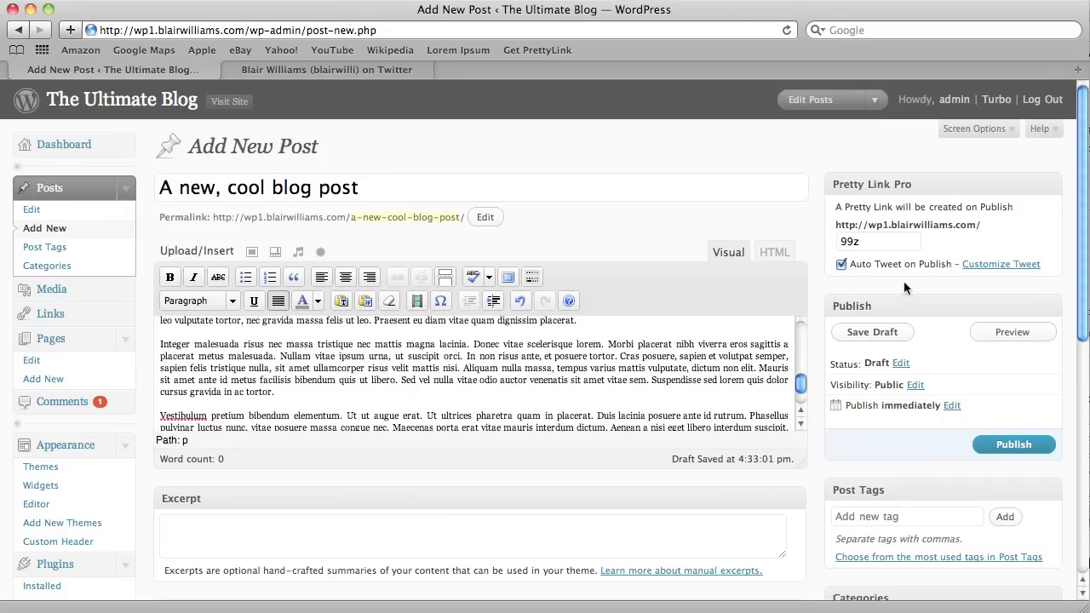
# - Change the post's Pretty Link slug from 99z to 'cool', keeping Auto Tweet on Publish checked
pyautogui.click(986, 270)
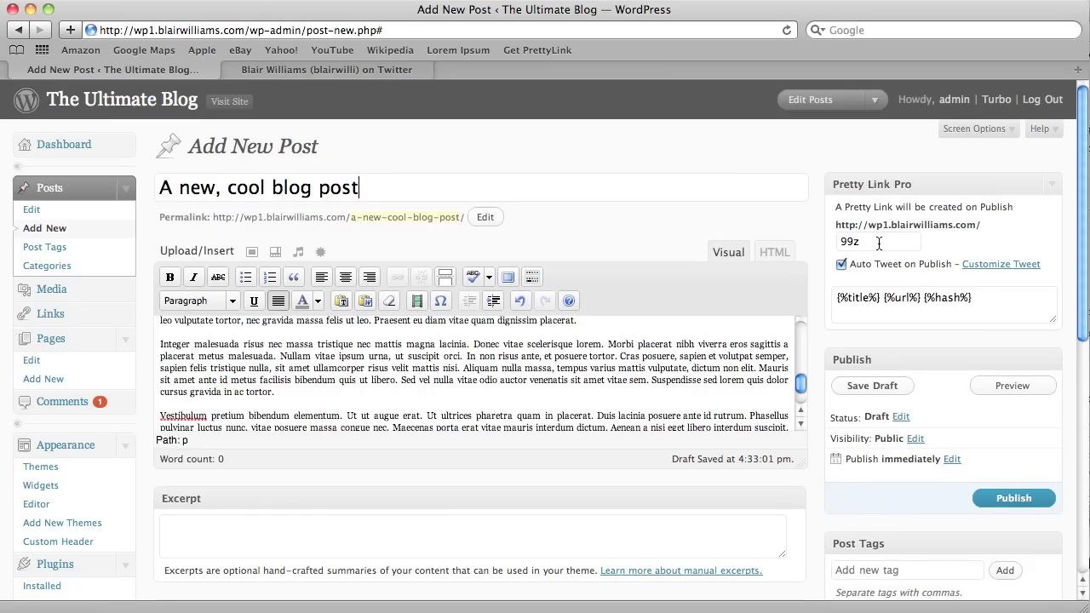
pyautogui.moveTo(878, 243); pyautogui.dragTo(832, 242)
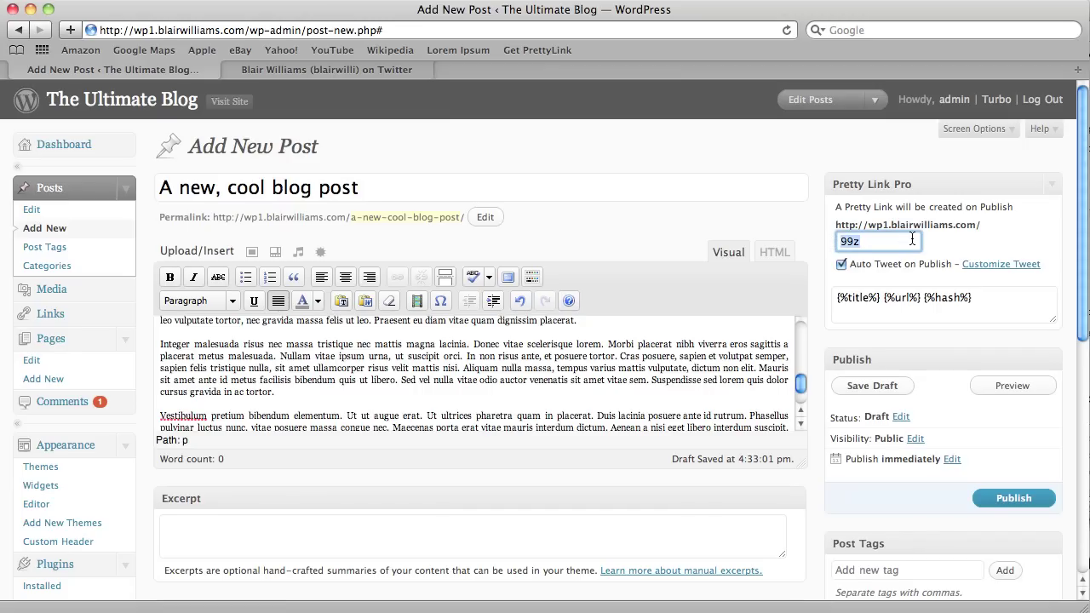
pyautogui.write('cool')
pyautogui.click(841, 265)
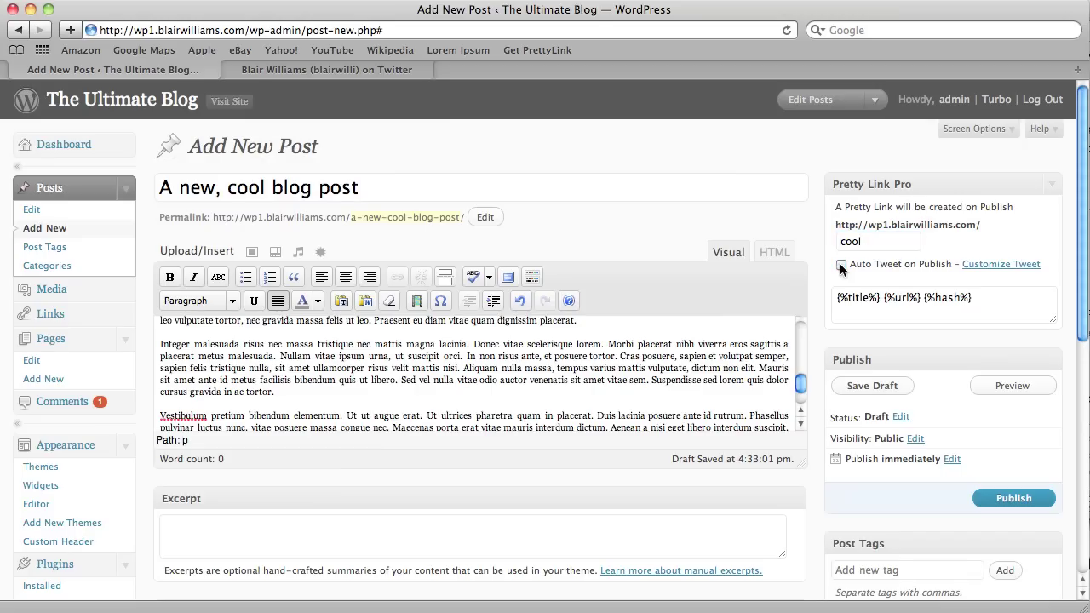
pyautogui.click(841, 266)
pyautogui.click(981, 268)
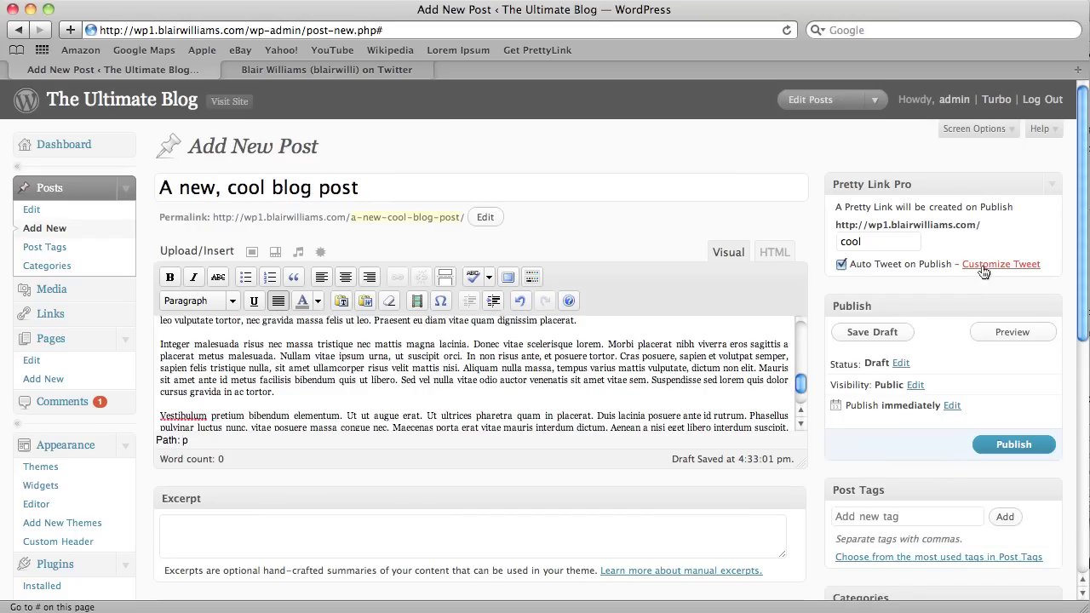
pyautogui.click(984, 269)
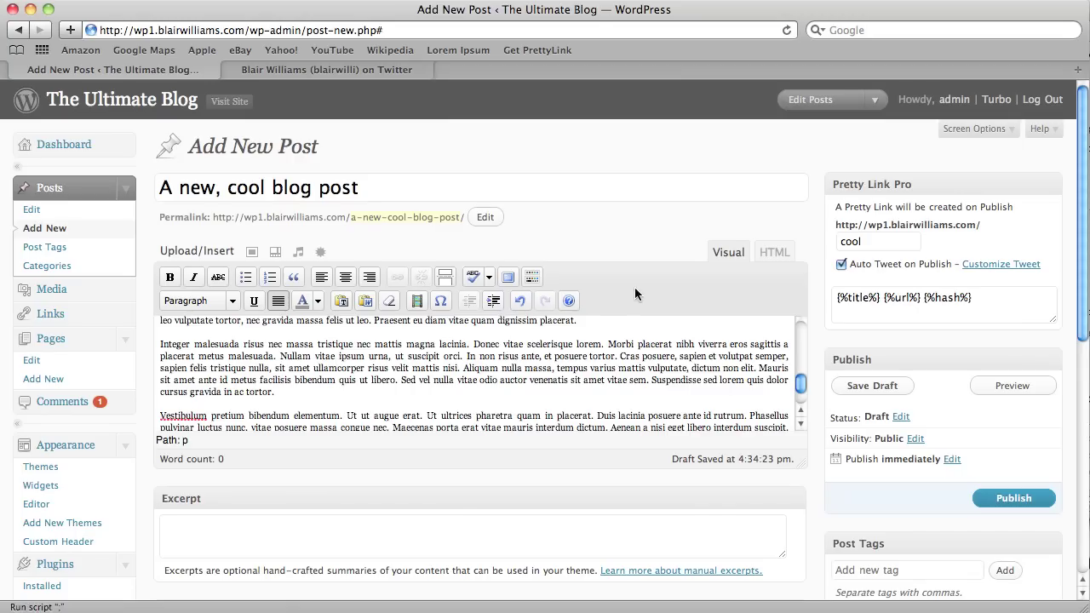
# - Publish the post, view it on the blog, then return to select its /cool Pretty Link URL
pyautogui.click(1019, 501)
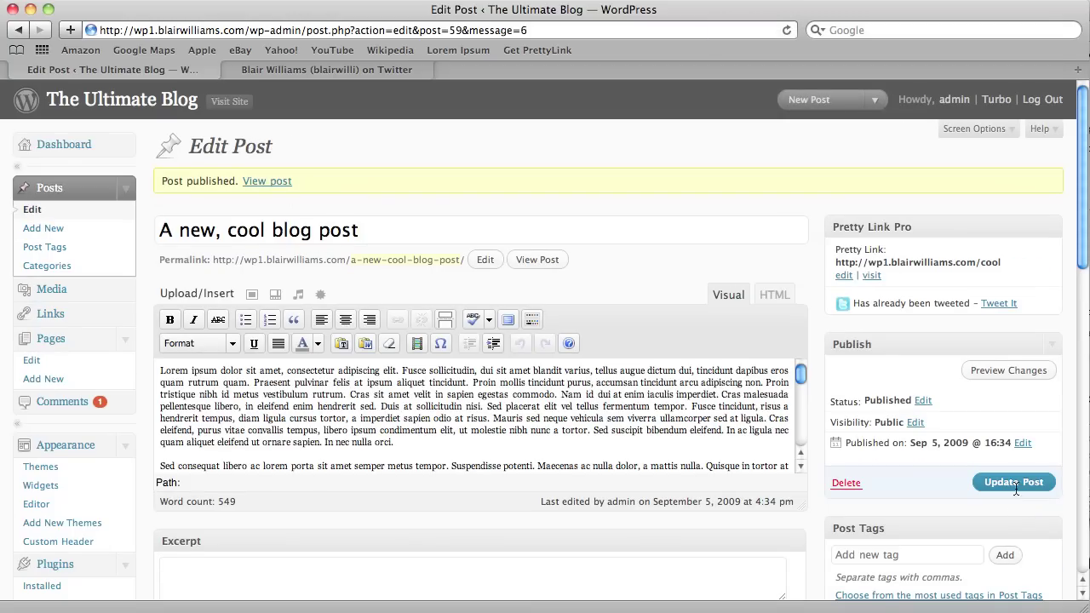
pyautogui.click(264, 182)
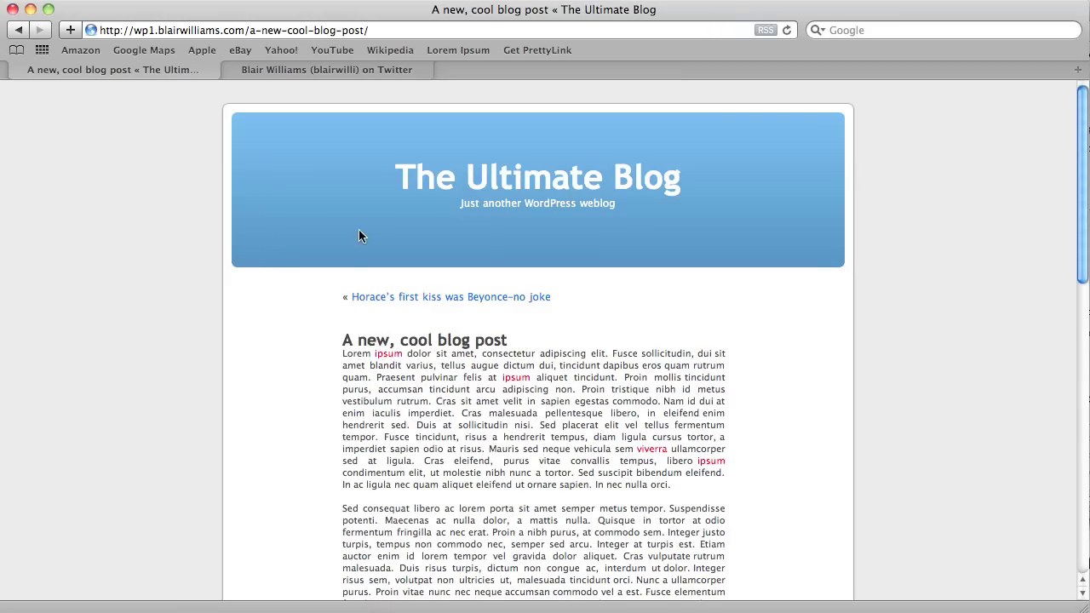
pyautogui.scroll(-3, 358, 229)
pyautogui.scroll(3, 486, 239)
pyautogui.click(18, 30)
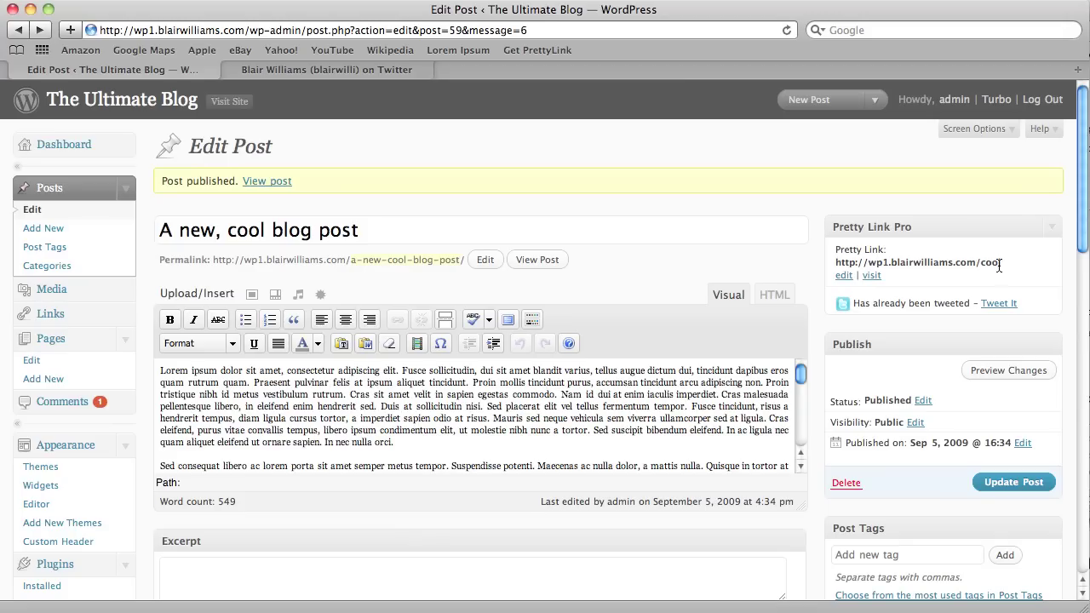
pyautogui.moveTo(1000, 265); pyautogui.dragTo(833, 264)
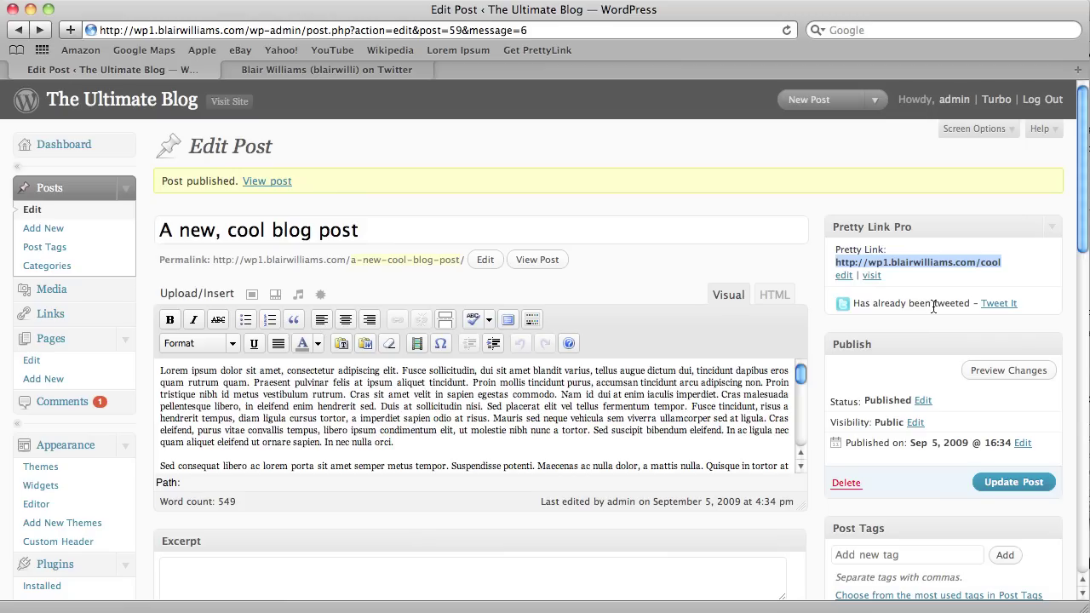
# - Show the Twitter Message Format field via Tweet It in the Pretty Link Pro box
pyautogui.click(994, 303)
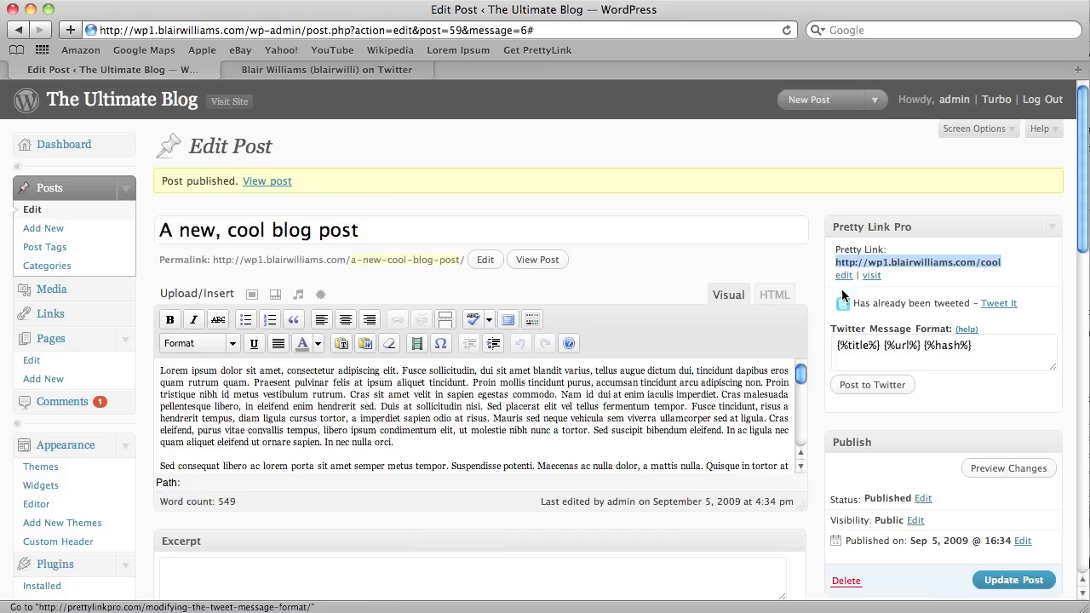
# - Switch to the Twitter profile tab and reload it to reveal the new tweet
pyautogui.click(323, 70)
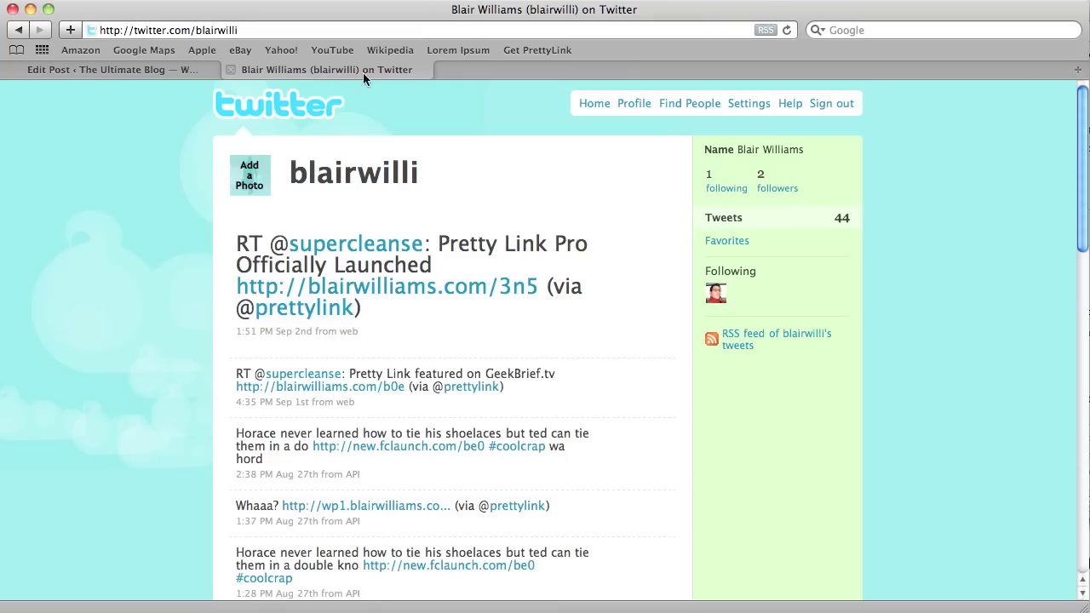
pyautogui.click(786, 29)
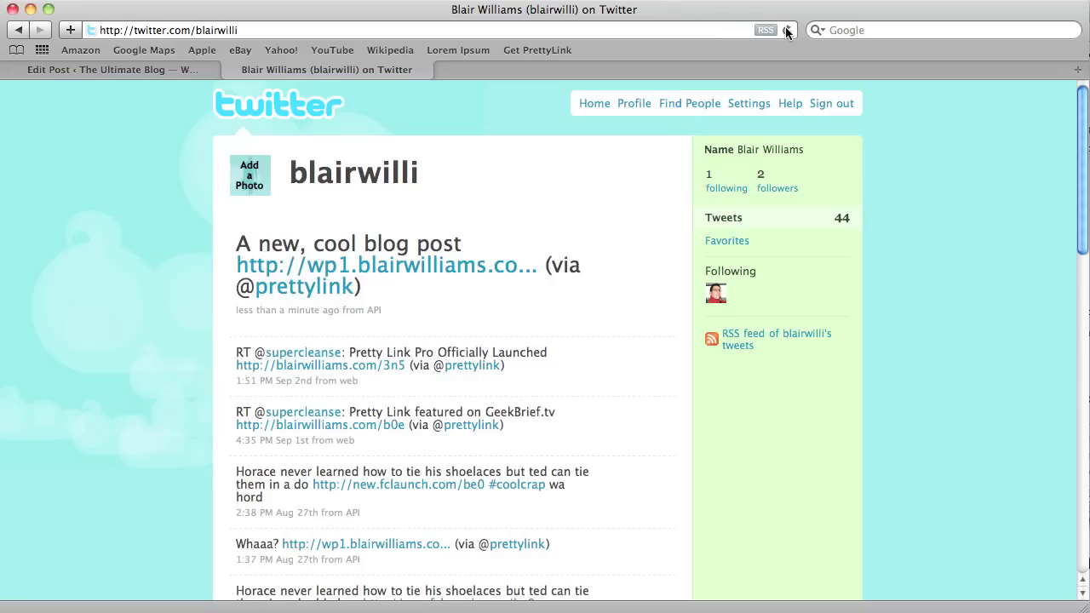